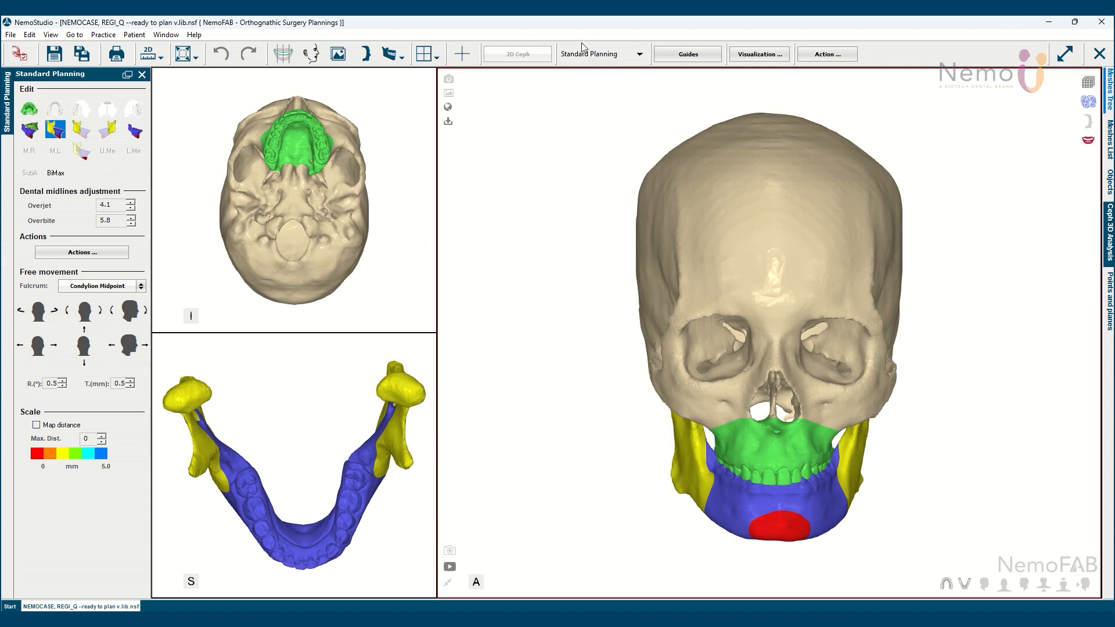
Switch the planning workflow to Arnett Classic Wizard and load Plan de Tratamiento 2 from the tto1.cfm 2D tracing
{"action": "left_click", "coordinate": [640, 54]}
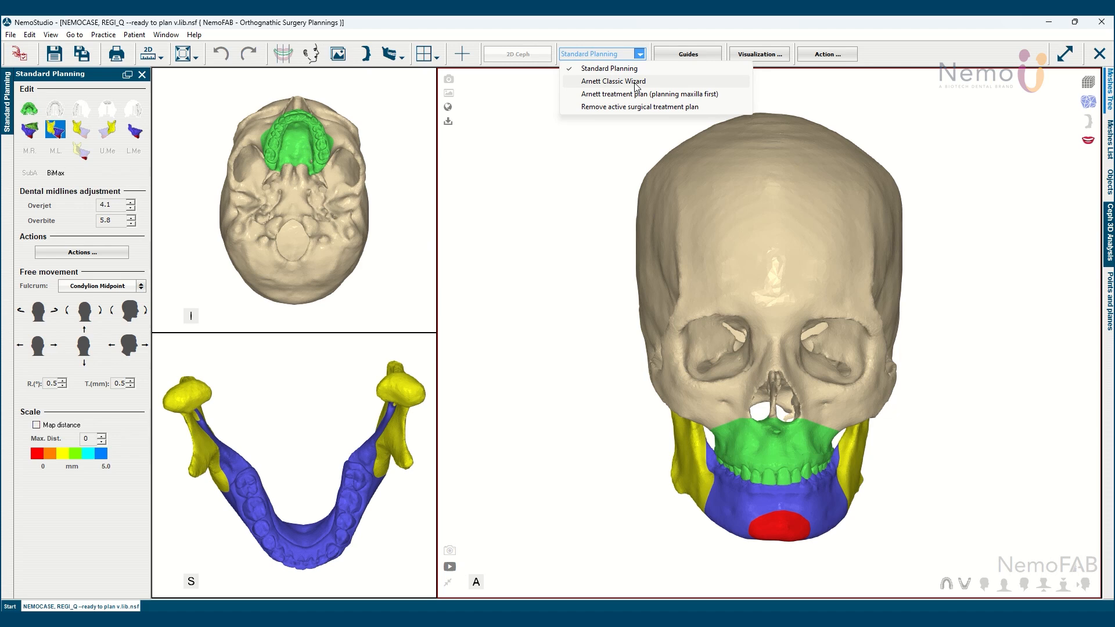
{"action": "left_click", "coordinate": [636, 83]}
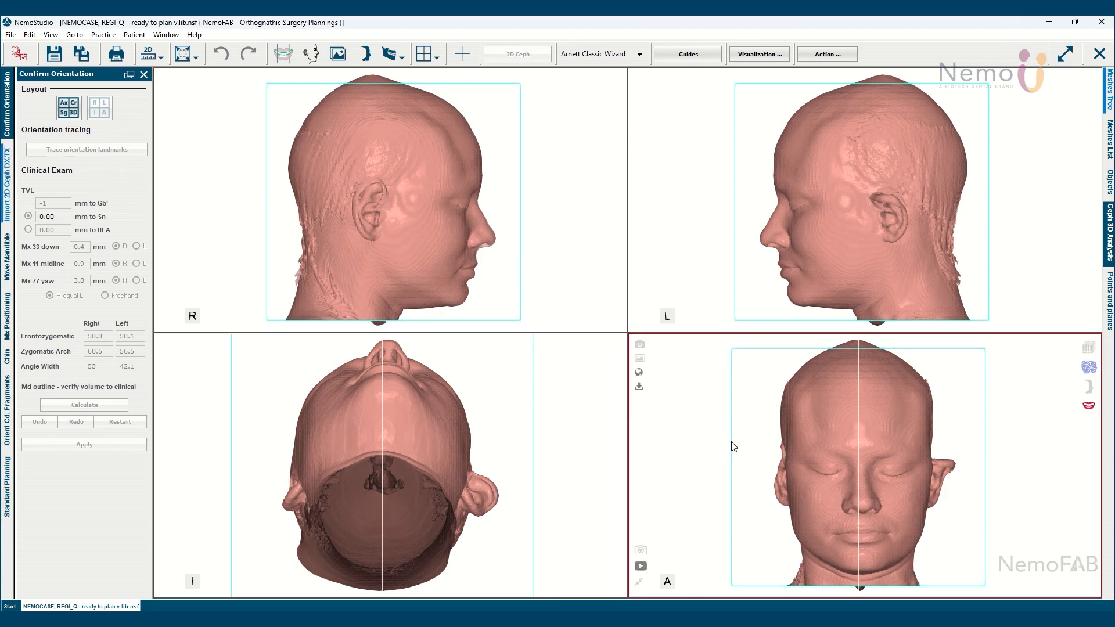
{"action": "left_click", "coordinate": [8, 174]}
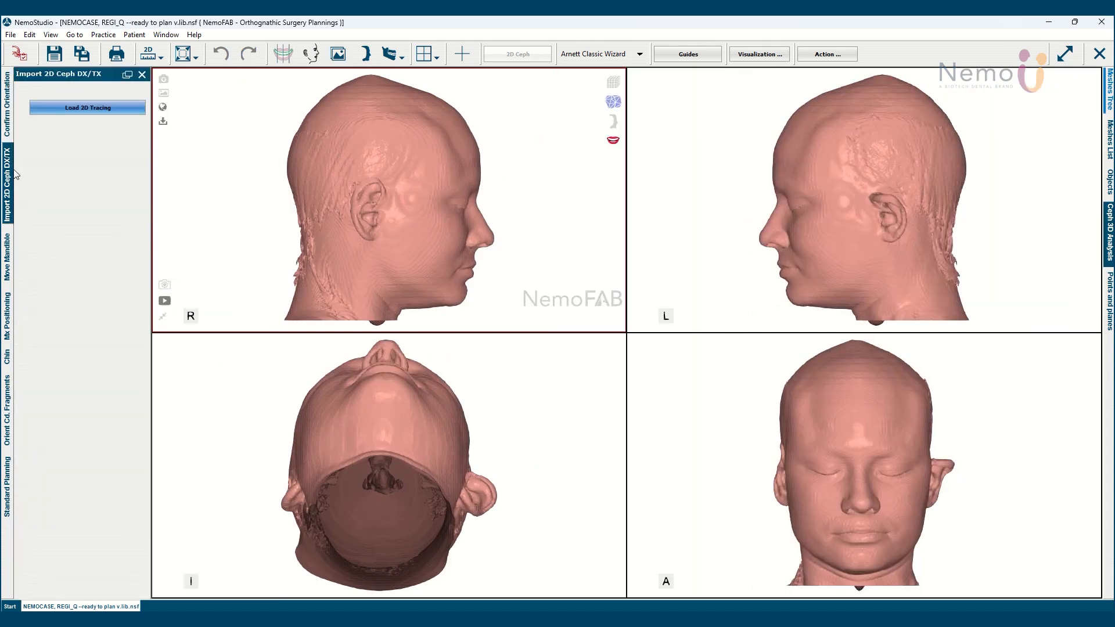
{"action": "left_click", "coordinate": [65, 108]}
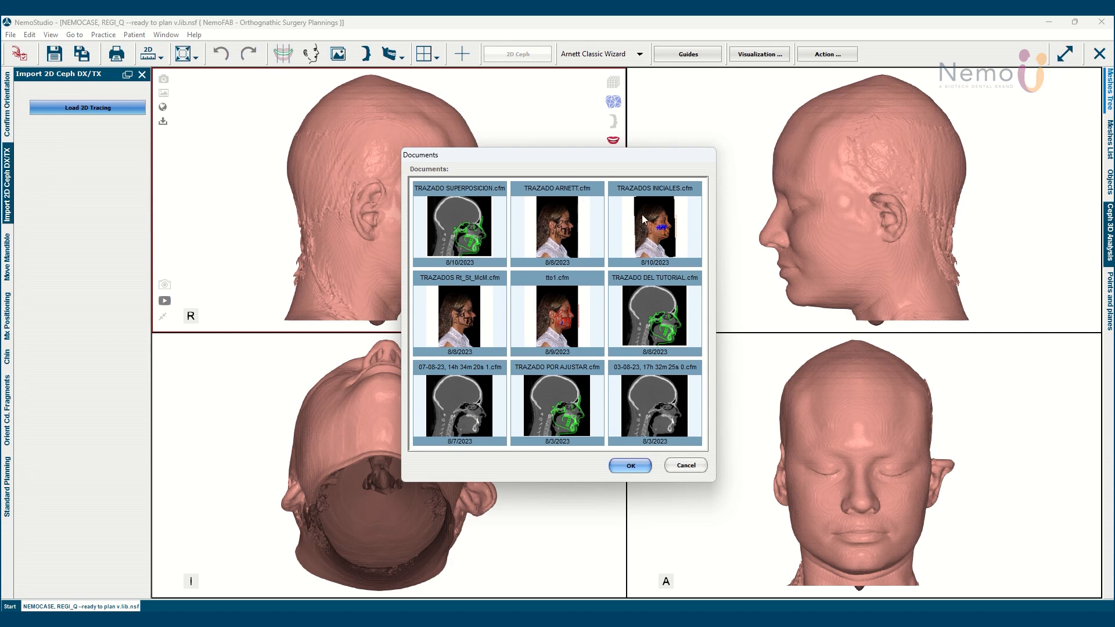
{"action": "left_click", "coordinate": [552, 314]}
{"action": "left_click", "coordinate": [631, 465]}
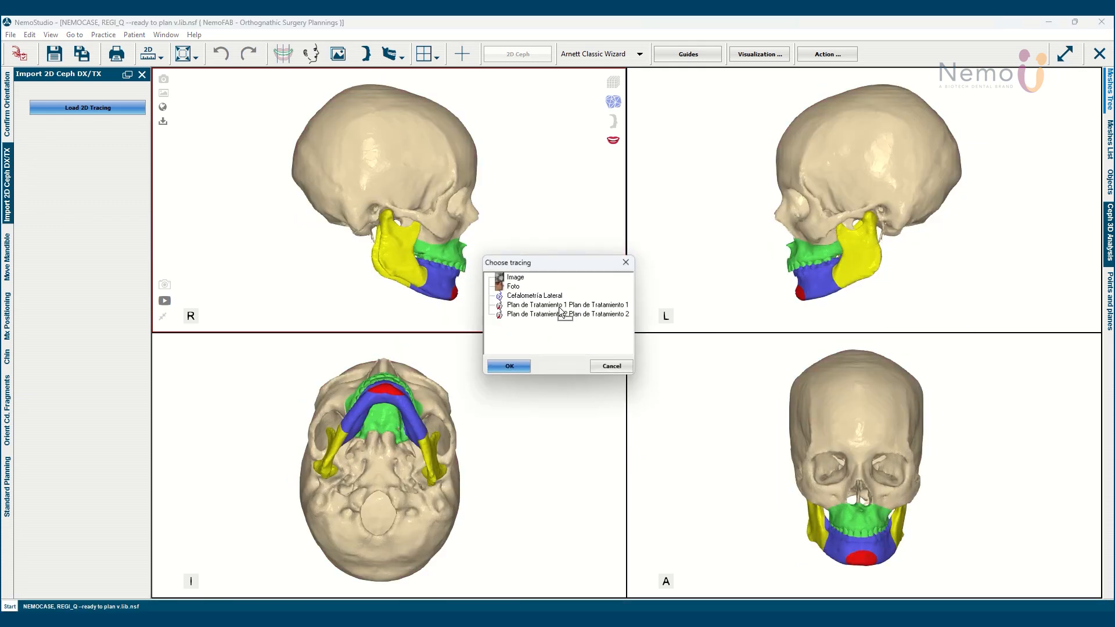
{"action": "left_click", "coordinate": [558, 314]}
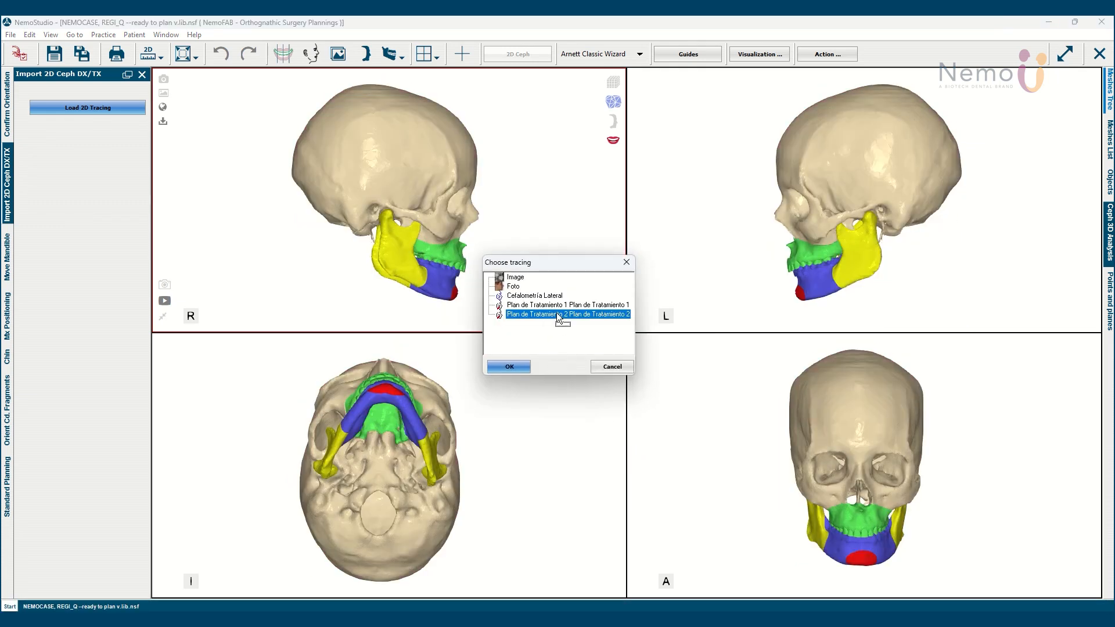
{"action": "left_click", "coordinate": [521, 367]}
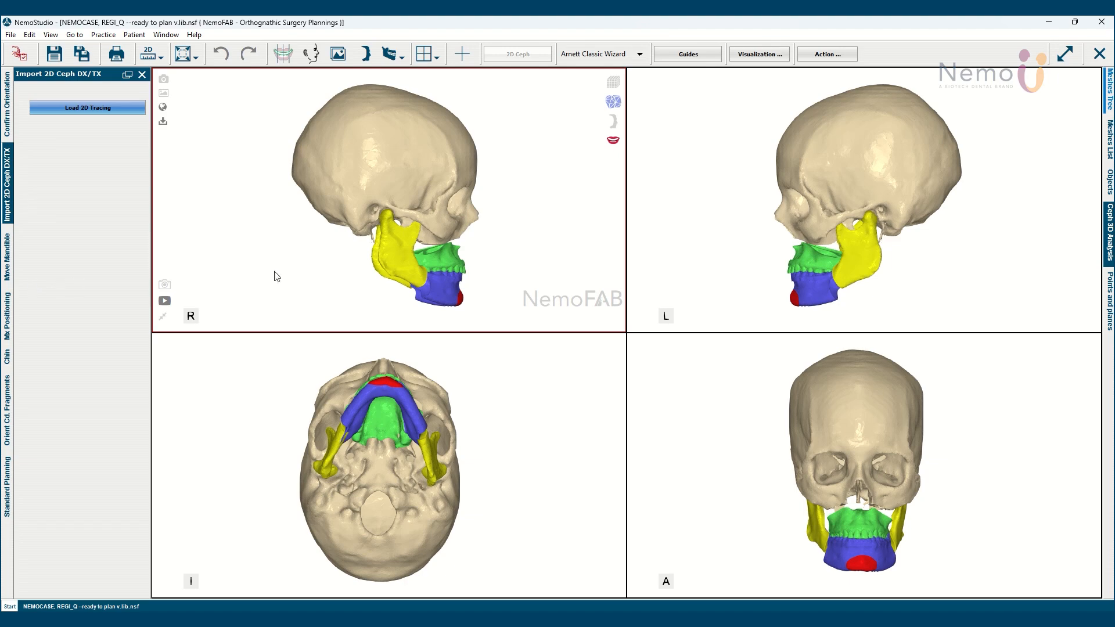
Align the mandible to the facial midline with its canines levelled to the facial horizontal, and set its freehand yaw to 0.5
{"action": "left_click", "coordinate": [7, 273]}
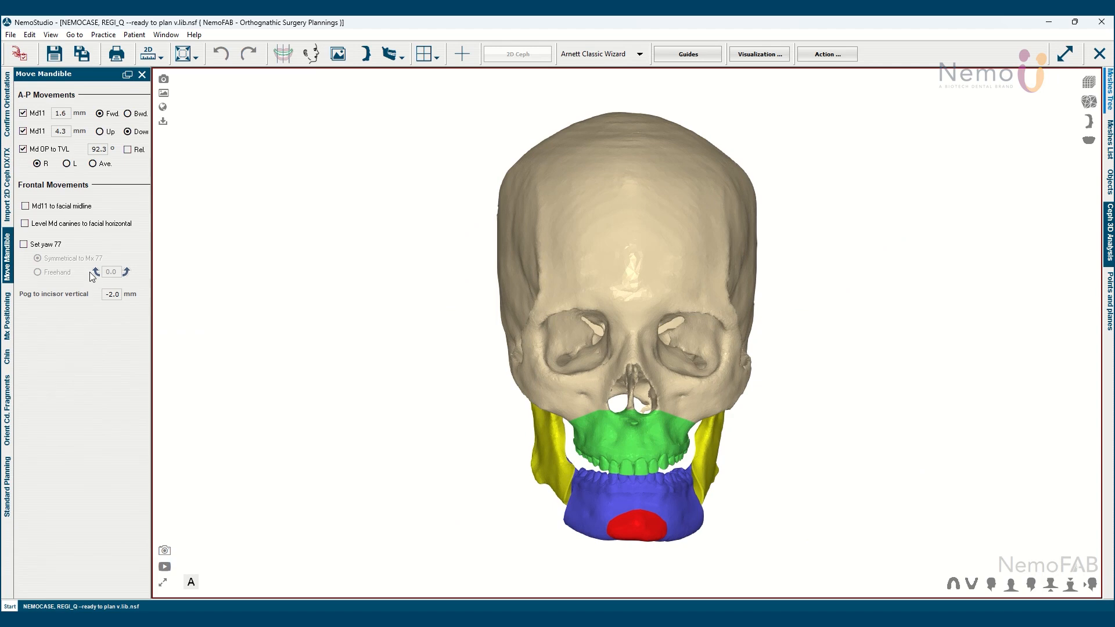
{"action": "scroll", "coordinate": [498, 406], "scroll_direction": "up", "scroll_amount": 4}
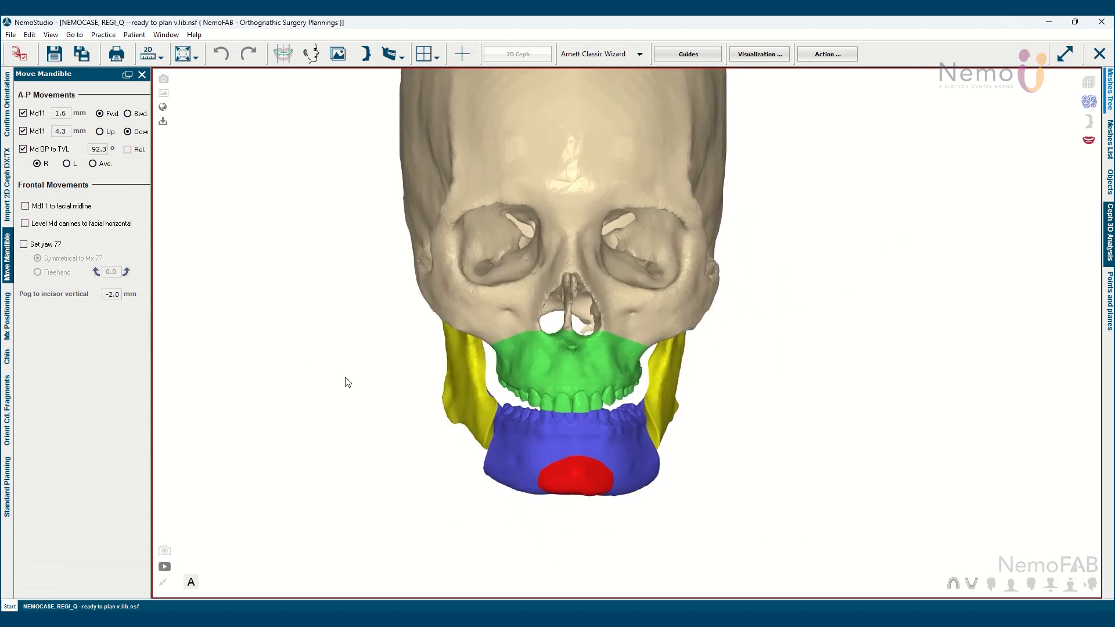
{"action": "mouse_move", "coordinate": [605, 444]}
{"action": "left_mouse_down"}
{"action": "mouse_move", "coordinate": [770, 476]}
{"action": "mouse_move", "coordinate": [434, 456]}
{"action": "left_mouse_up"}
{"action": "scroll", "coordinate": [488, 465], "scroll_direction": "up", "scroll_amount": 2}
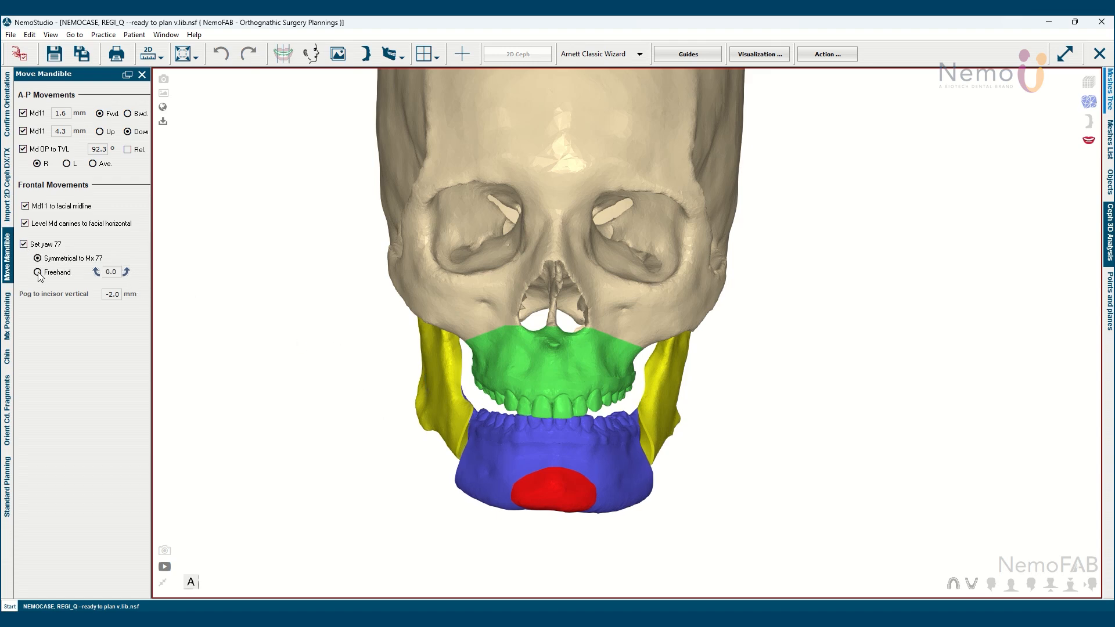
{"action": "left_click_drag", "start_coordinate": [535, 526], "coordinate": [535, 347]}
{"action": "middle_click_drag", "start_coordinate": [535, 348], "coordinate": [535, 522]}
{"action": "left_click_drag", "start_coordinate": [534, 522], "coordinate": [535, 461]}
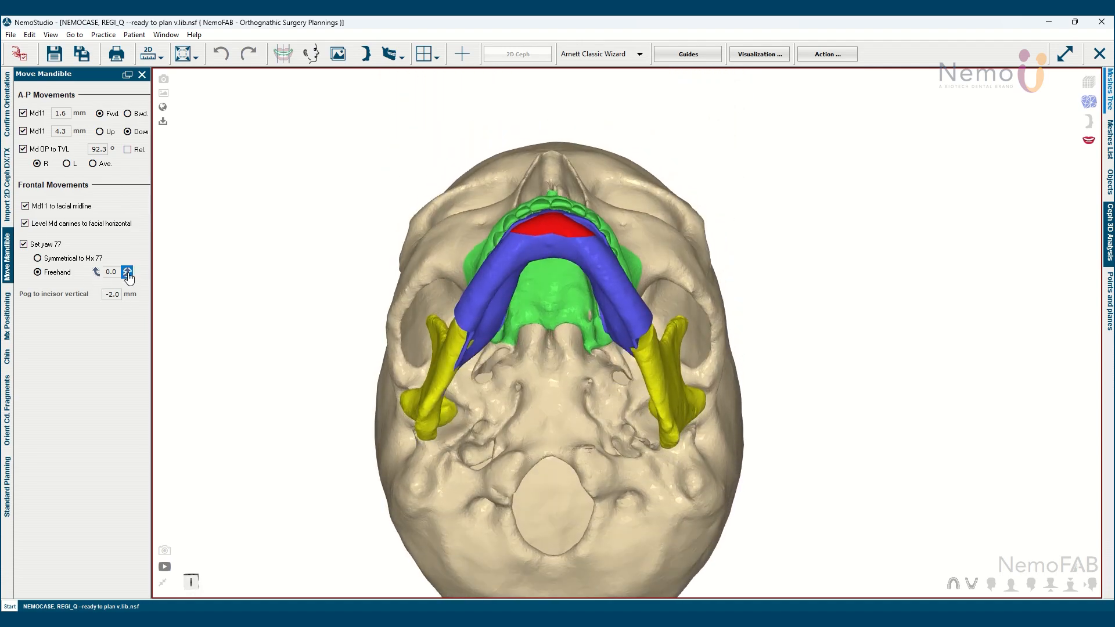
{"action": "left_click", "coordinate": [126, 272]}
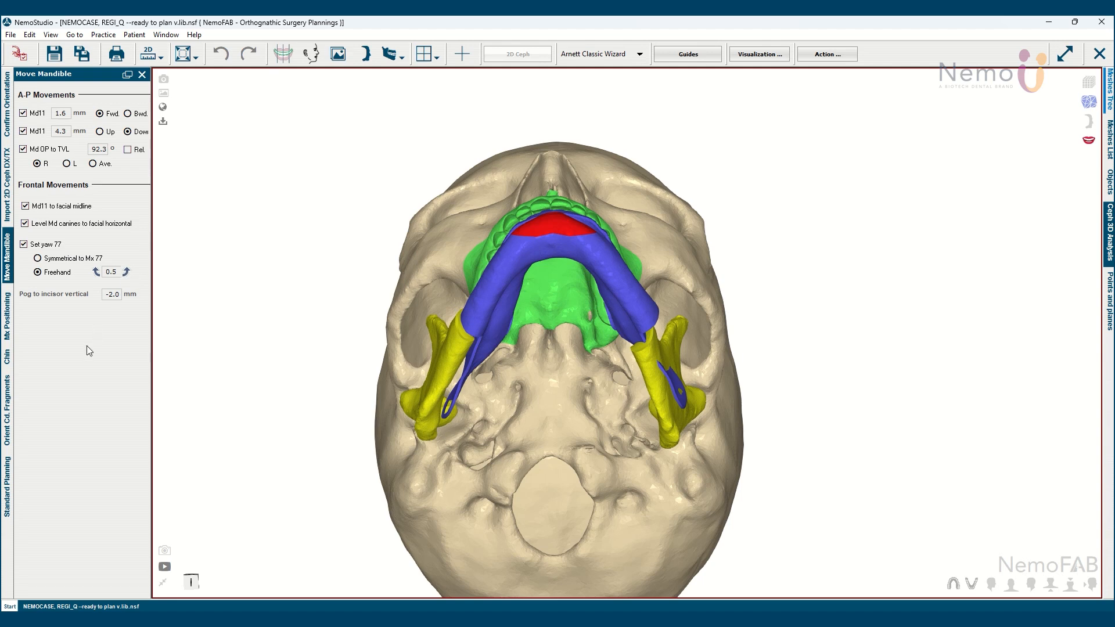
Bring up the maxilla positioning stage and inspect the occlusion from the right side and the front
{"action": "left_click", "coordinate": [10, 330]}
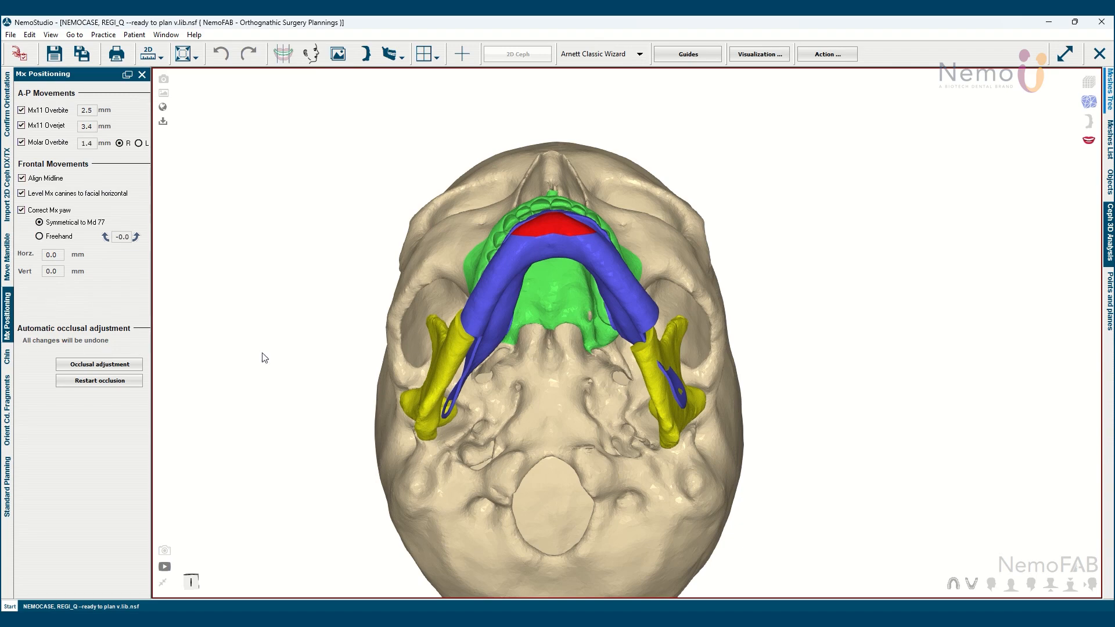
{"action": "left_click", "coordinate": [991, 584]}
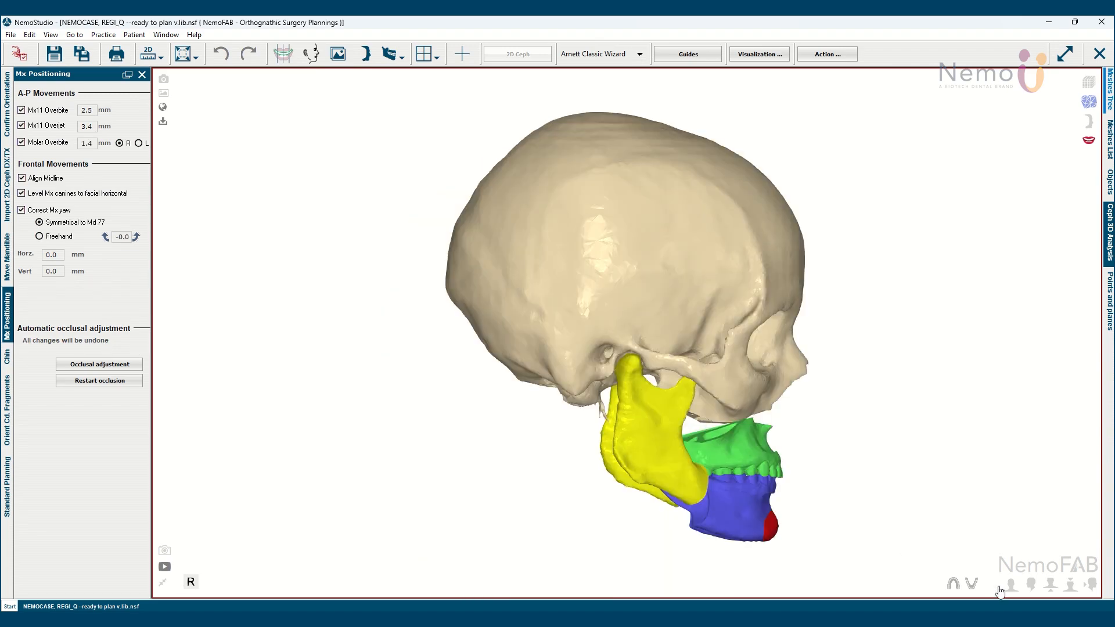
{"action": "scroll", "coordinate": [900, 527], "scroll_direction": "up", "scroll_amount": 4}
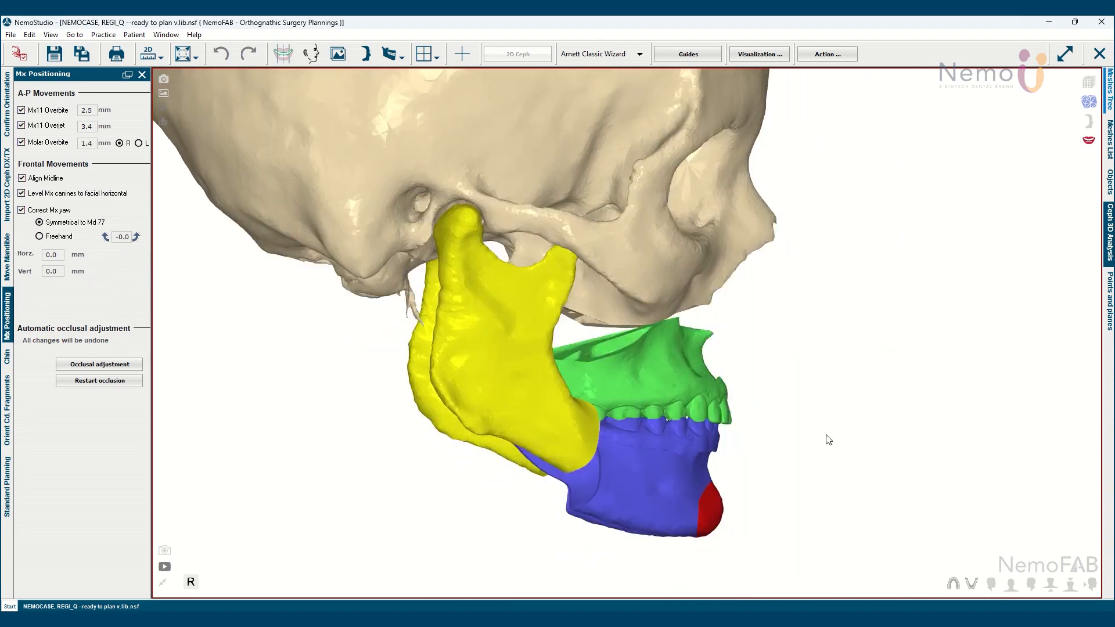
{"action": "scroll", "coordinate": [829, 440], "scroll_direction": "up", "scroll_amount": 1}
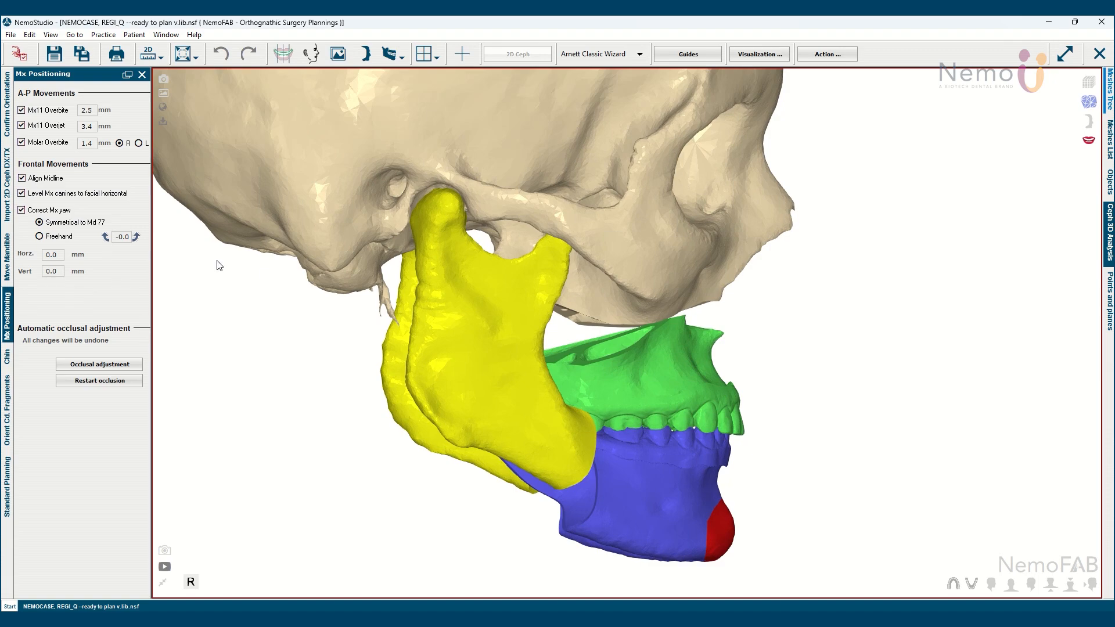
{"action": "left_click_drag", "start_coordinate": [869, 453], "coordinate": [453, 462]}
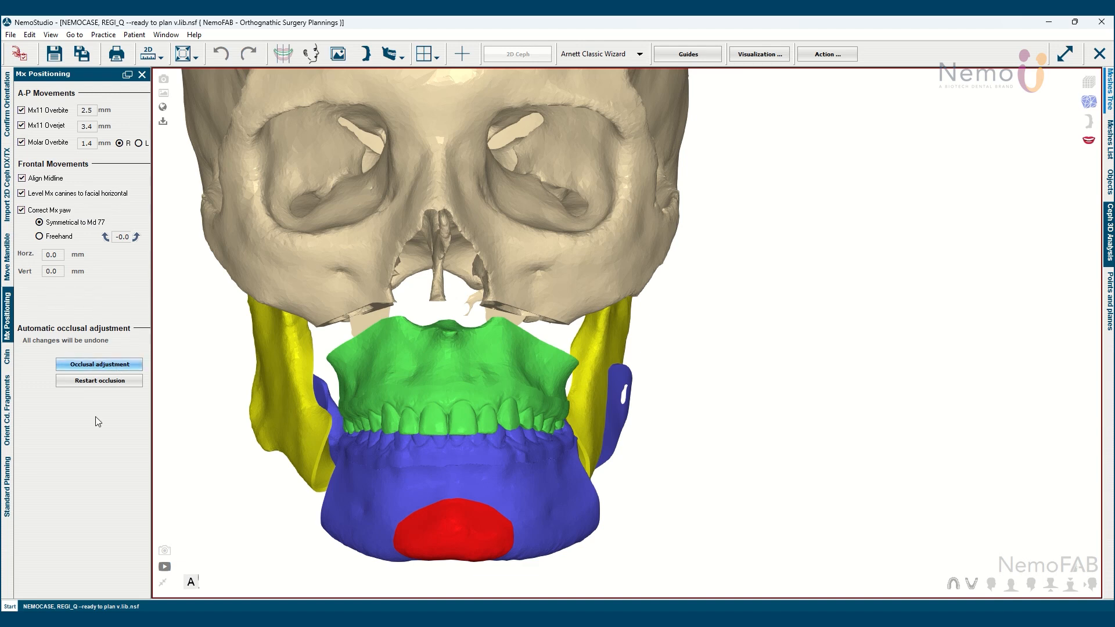
Review the chin stage with the jaws seen from the right side, and open the condylar fragment orientation stage
{"action": "left_click", "coordinate": [8, 359]}
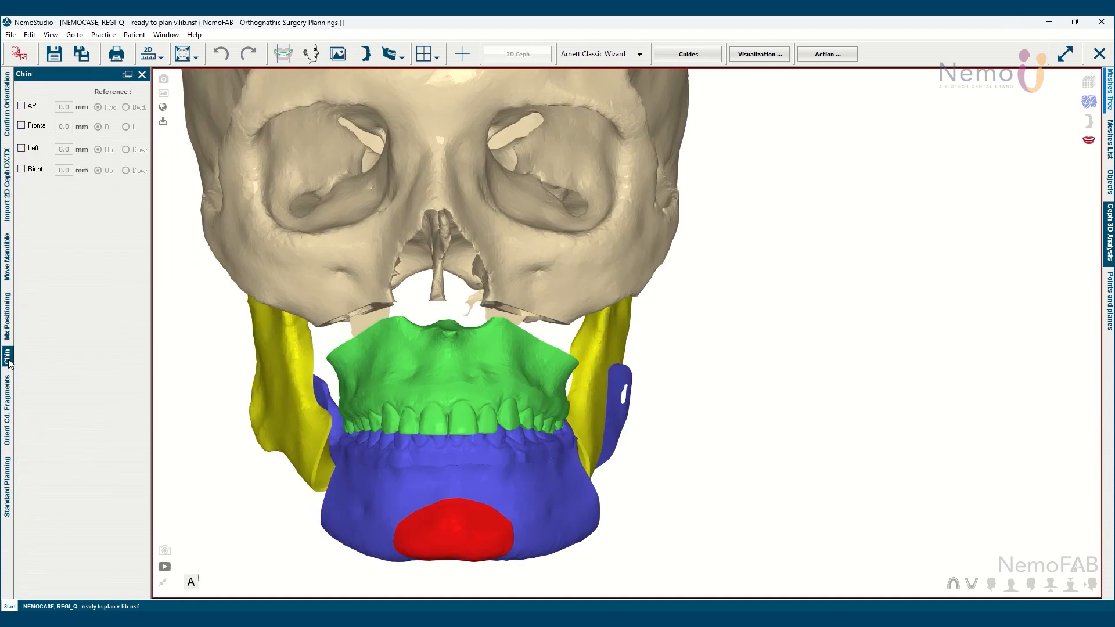
{"action": "left_click_drag", "start_coordinate": [313, 413], "coordinate": [545, 409]}
{"action": "scroll", "coordinate": [696, 508], "scroll_direction": "up", "scroll_amount": 5}
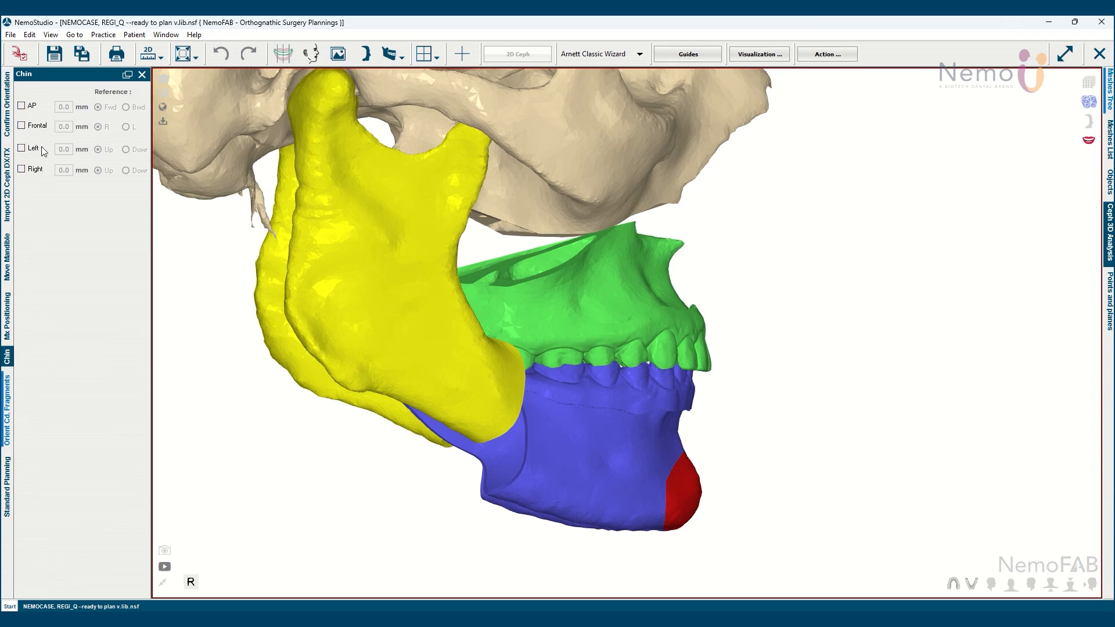
{"action": "left_click", "coordinate": [7, 412]}
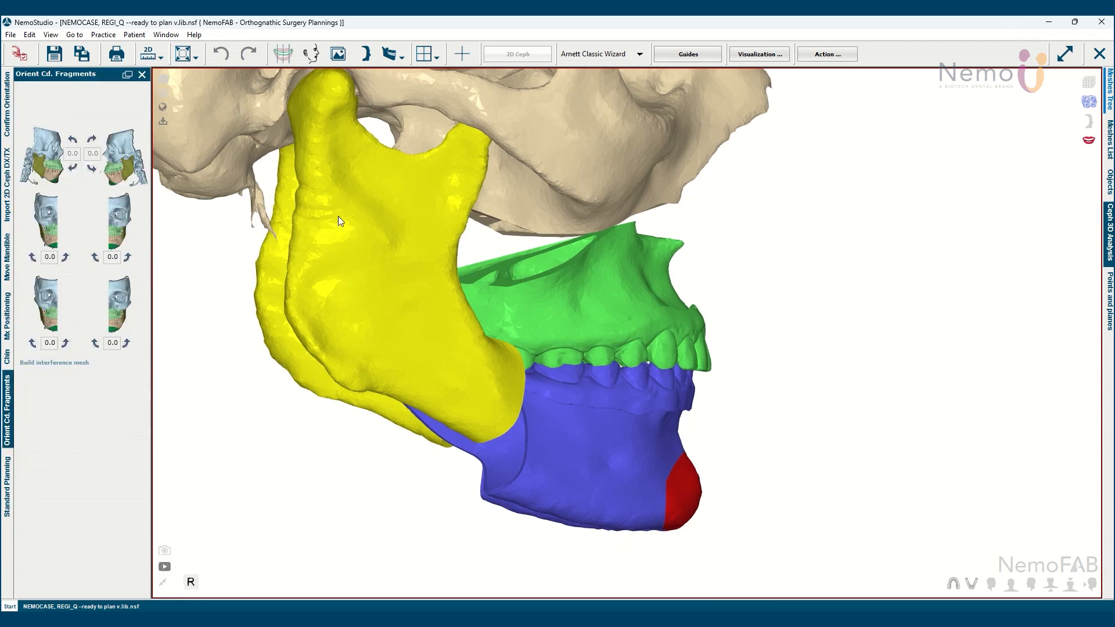
In the wizard's Standard Planning stage, rotate the maxilla and mandible together clockwise in right view about the dental maxillary midline
{"action": "left_click", "coordinate": [8, 511]}
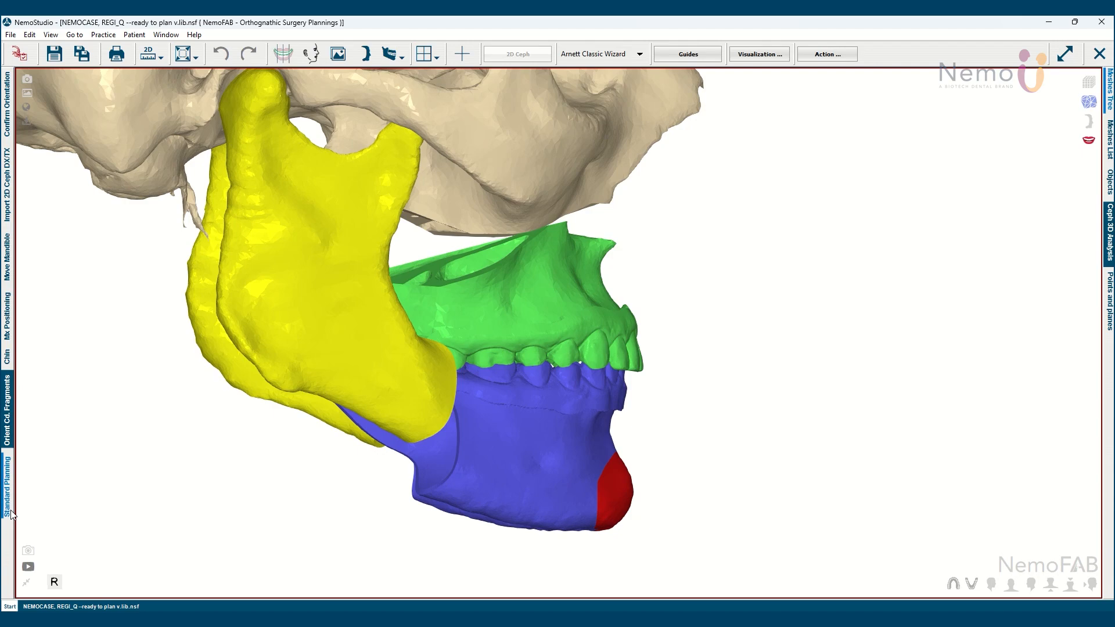
{"action": "left_click", "coordinate": [10, 512]}
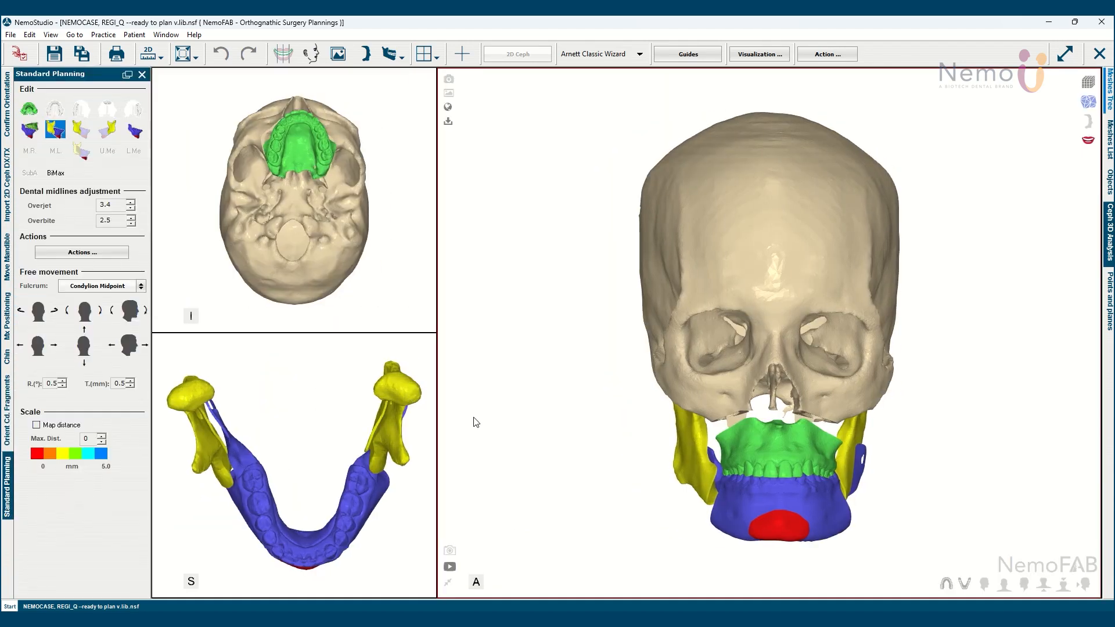
{"action": "left_click_drag", "start_coordinate": [467, 429], "coordinate": [800, 452]}
{"action": "scroll", "coordinate": [798, 448], "scroll_direction": "up", "scroll_amount": 5}
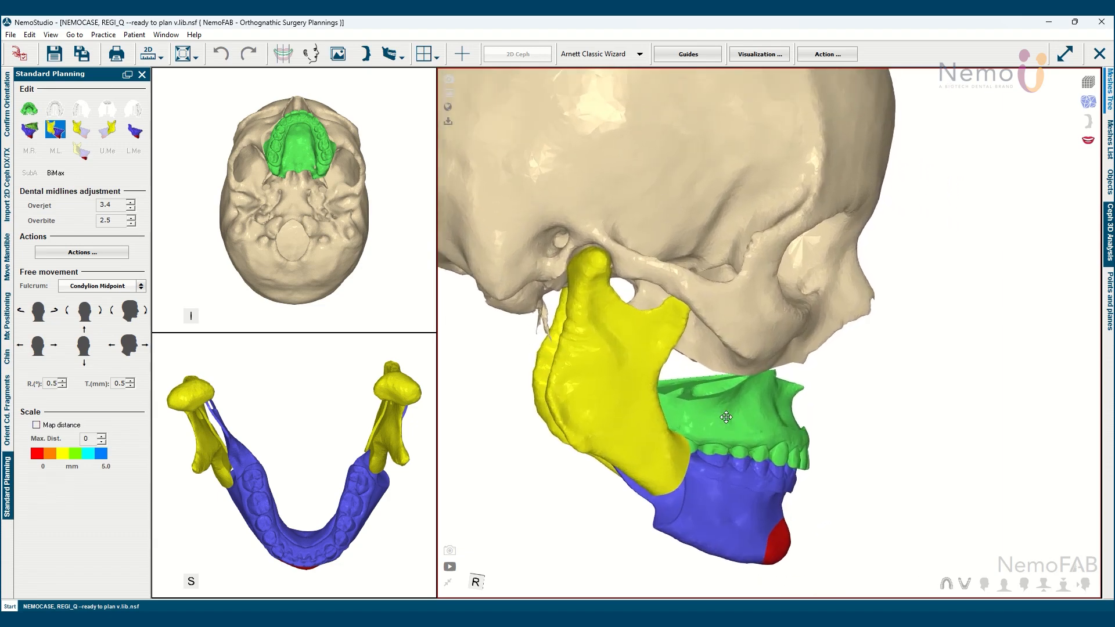
{"action": "mouse_move", "coordinate": [844, 450]}
{"action": "left_mouse_down"}
{"action": "mouse_move", "coordinate": [726, 441]}
{"action": "mouse_move", "coordinate": [780, 427]}
{"action": "mouse_move", "coordinate": [826, 433]}
{"action": "mouse_move", "coordinate": [826, 443]}
{"action": "left_mouse_up"}
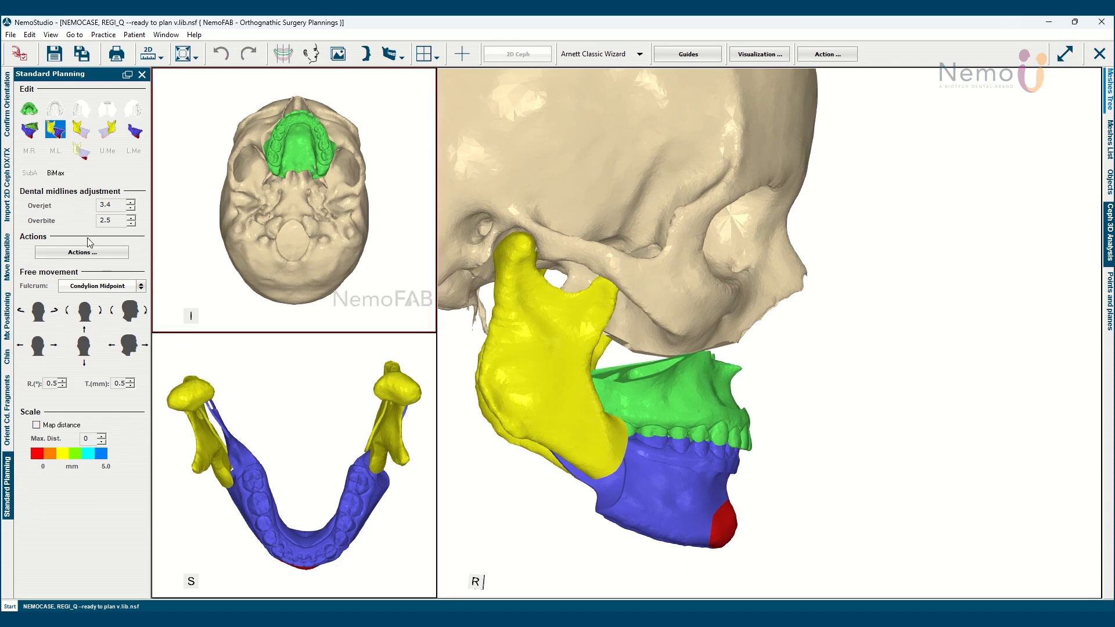
{"action": "left_click", "coordinate": [32, 134]}
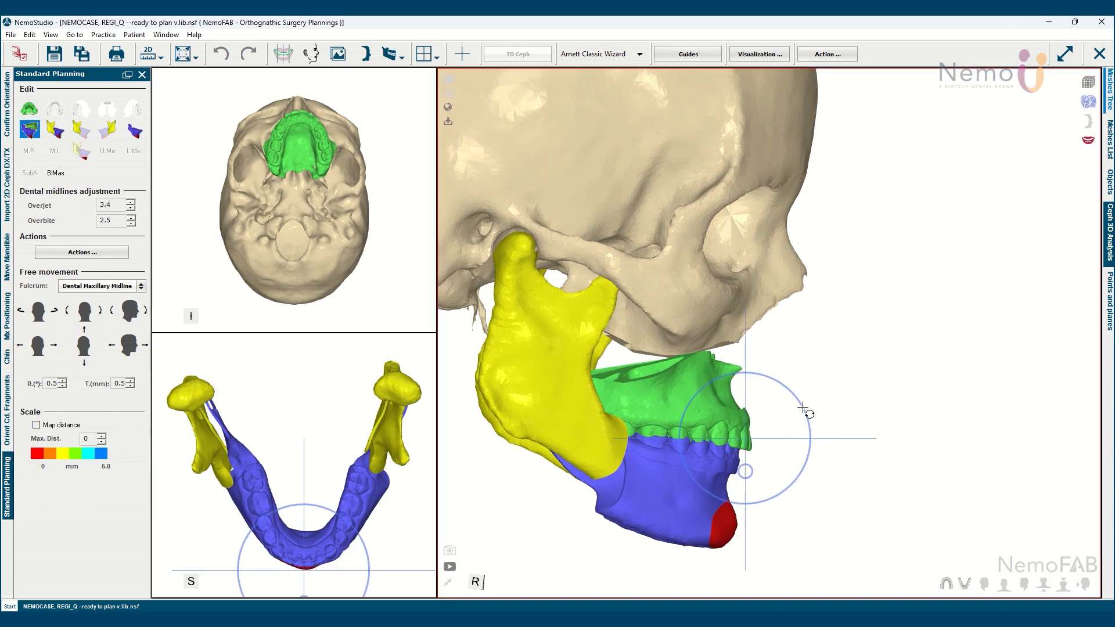
{"action": "left_click_drag", "start_coordinate": [804, 407], "coordinate": [810, 413]}
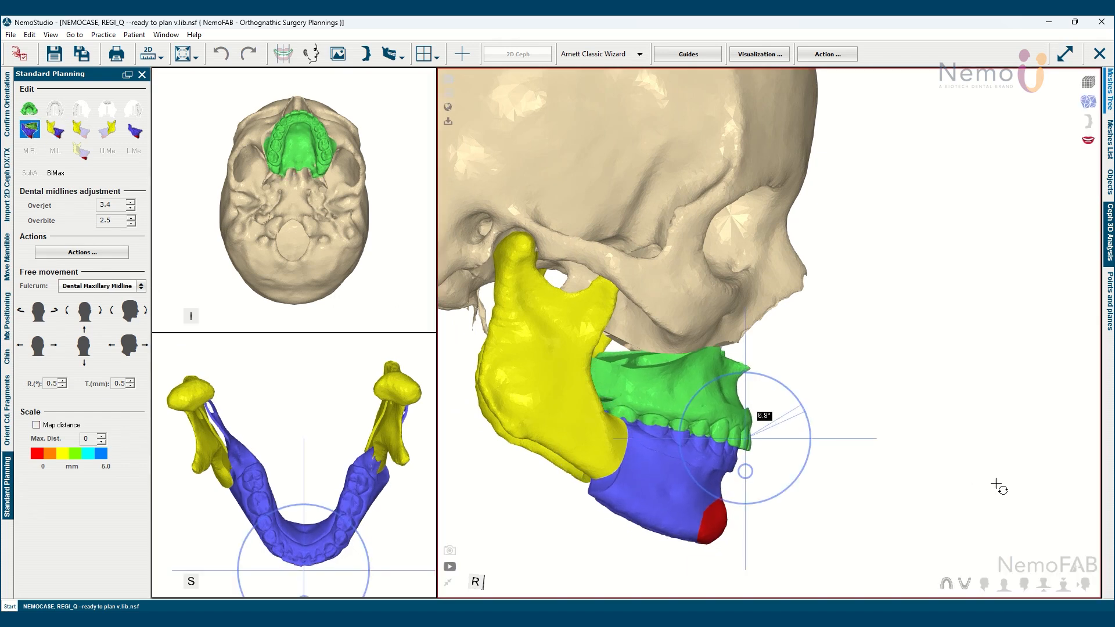
Shift the maxilla and mandible together 0.5 mm toward the patient's right in frontal view, accepting that earlier stages become blocked
{"action": "left_click", "coordinate": [1001, 584]}
{"action": "scroll", "coordinate": [924, 501], "scroll_direction": "up", "scroll_amount": 5}
{"action": "middle_click_drag", "start_coordinate": [923, 499], "coordinate": [837, 395]}
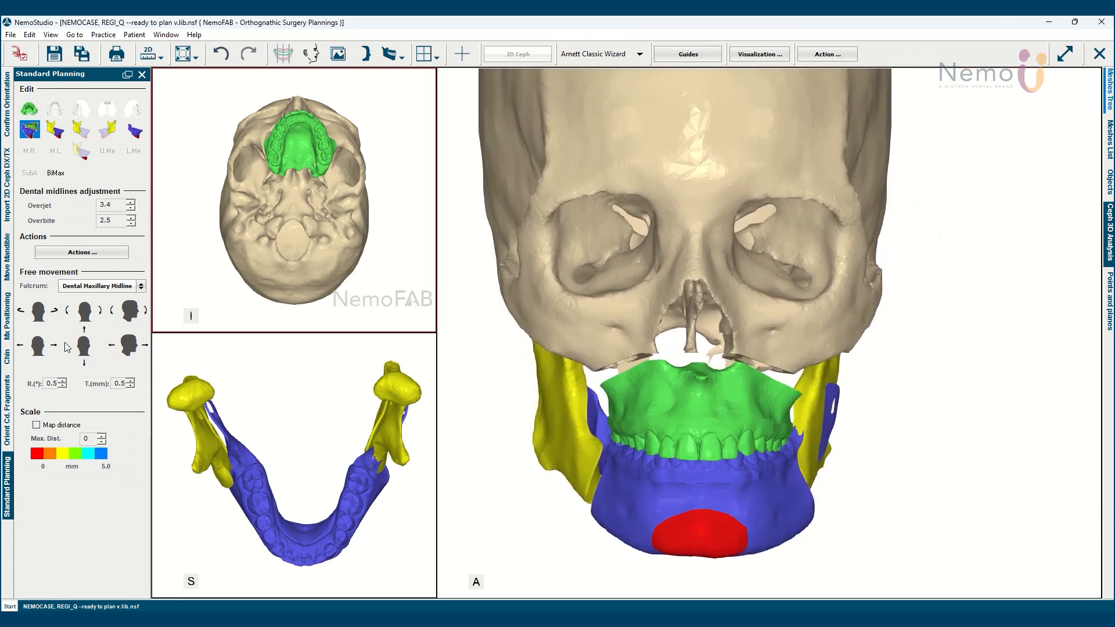
{"action": "left_click", "coordinate": [21, 346]}
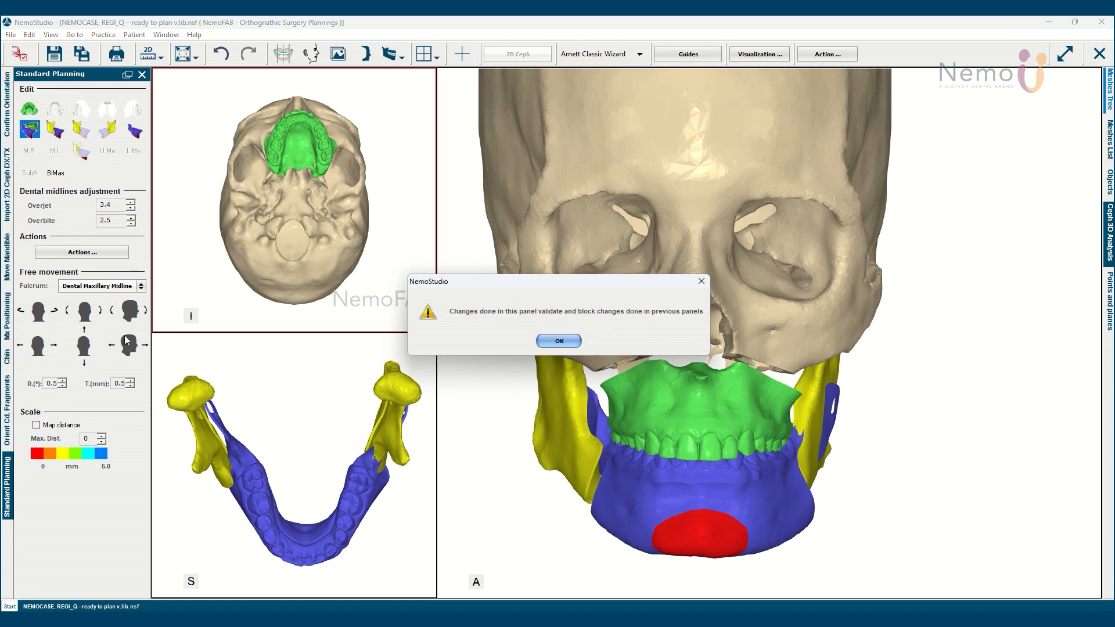
{"action": "left_click", "coordinate": [569, 341]}
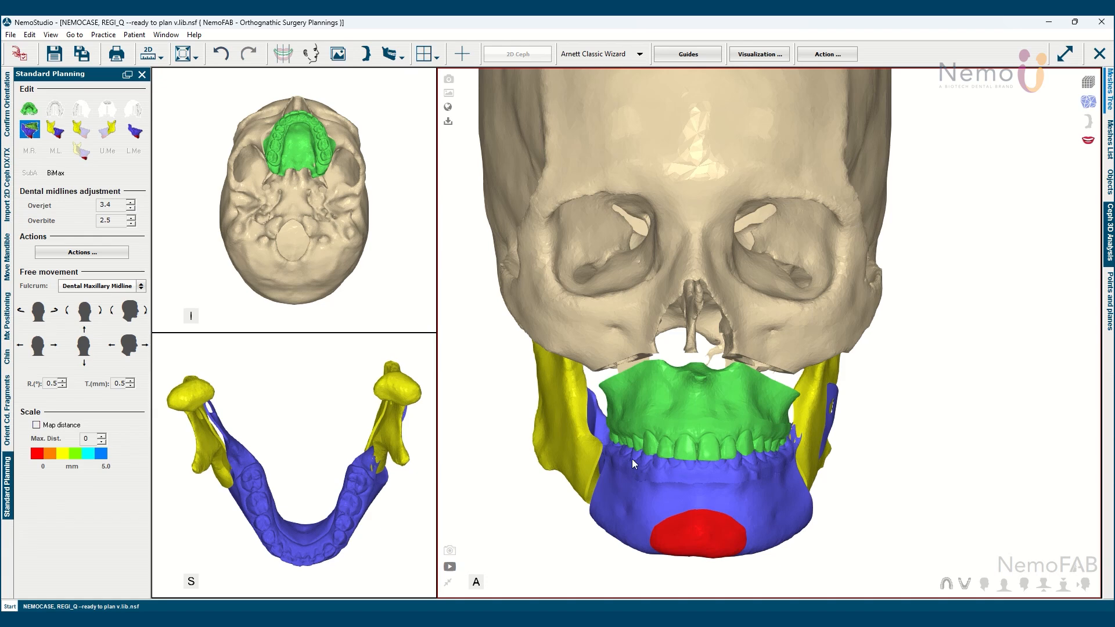
Open the choice of surgical planning workflows
{"action": "left_click", "coordinate": [641, 57]}
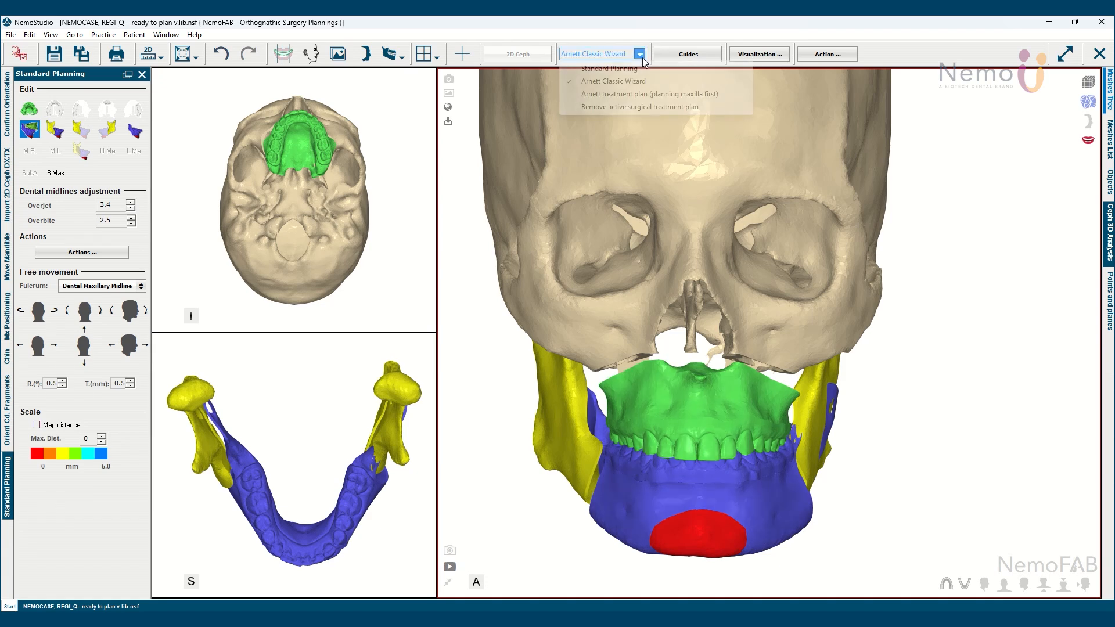